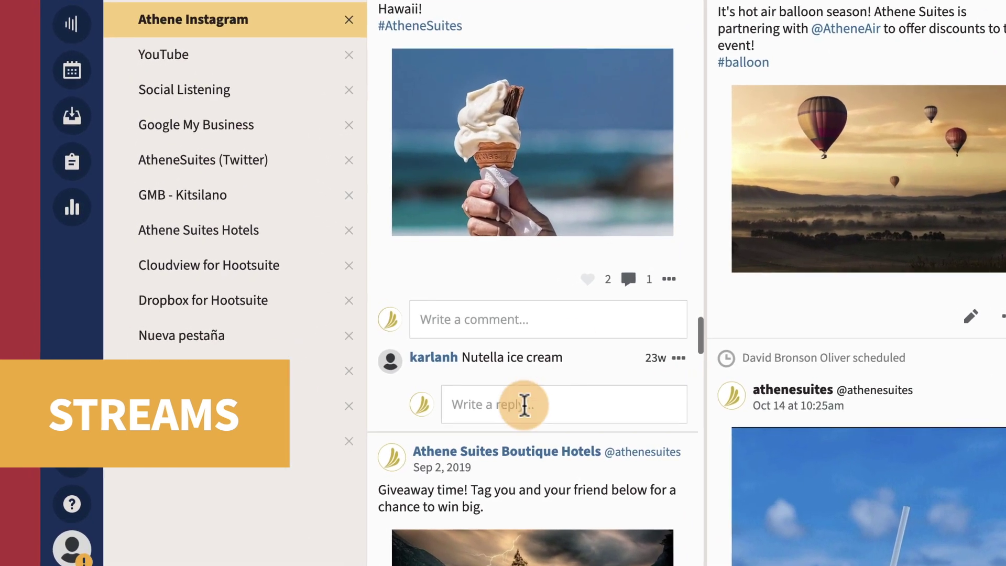
- Reply 'That's our favorite too!' to the Nutella comment, then open the #vacation post after checking its More Actions
left_click(524, 404)
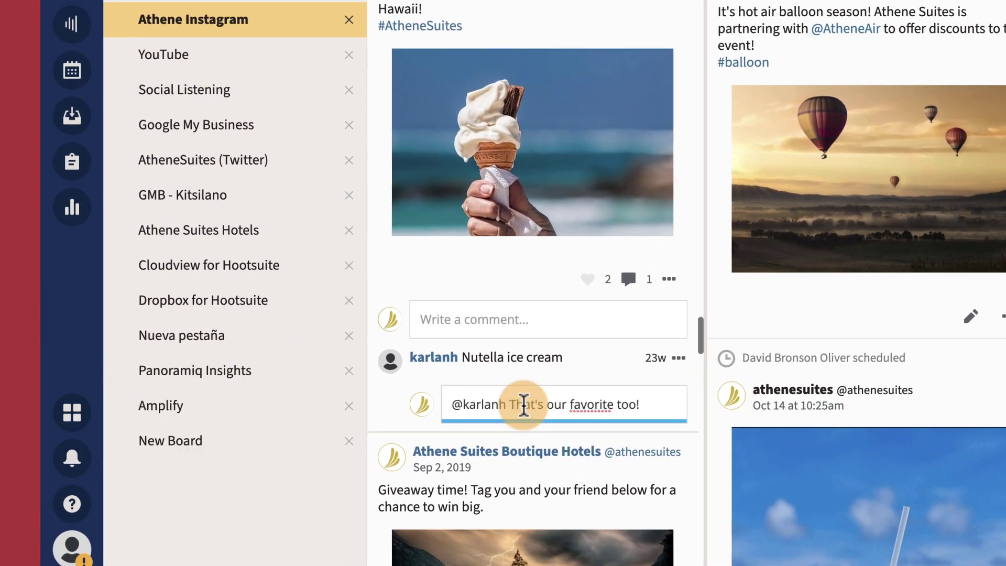
key("Return")
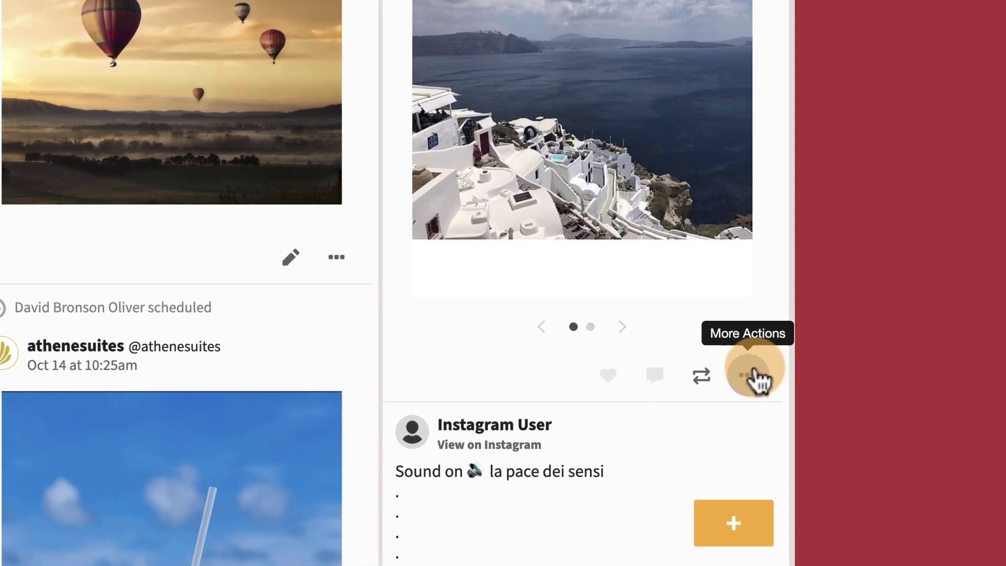
left_click(704, 454)
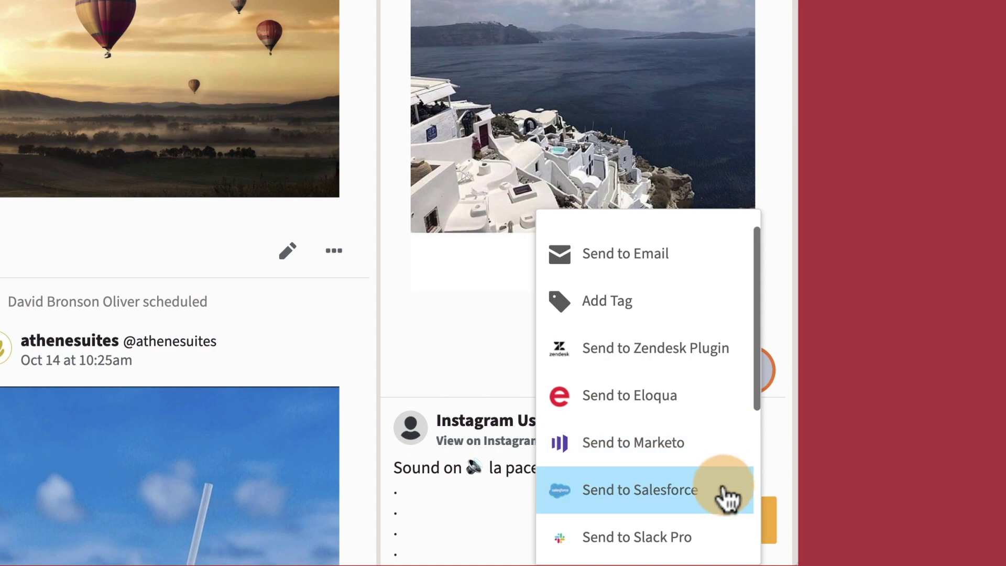
left_click(778, 388)
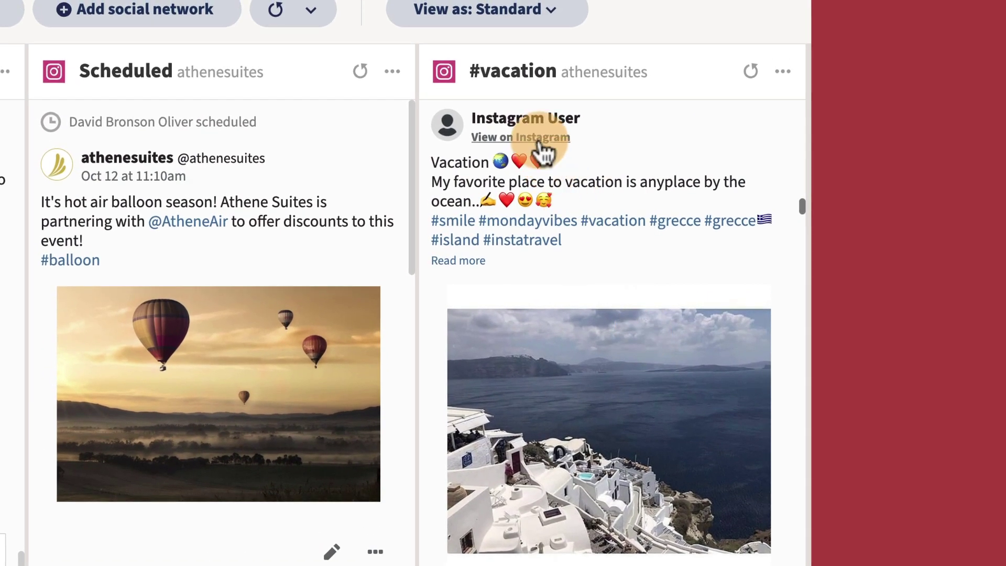
left_click(529, 135)
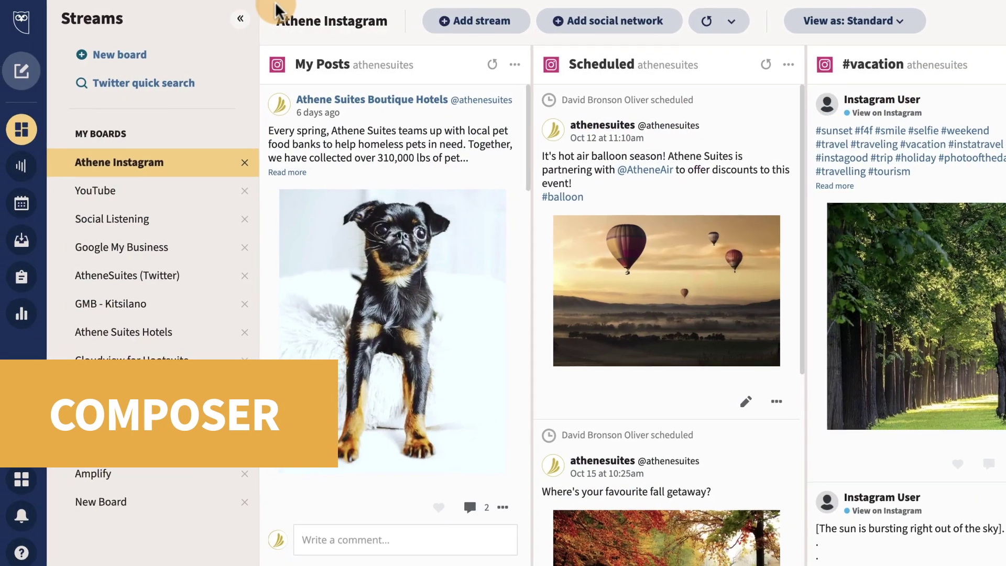
mouse_move(22, 69)
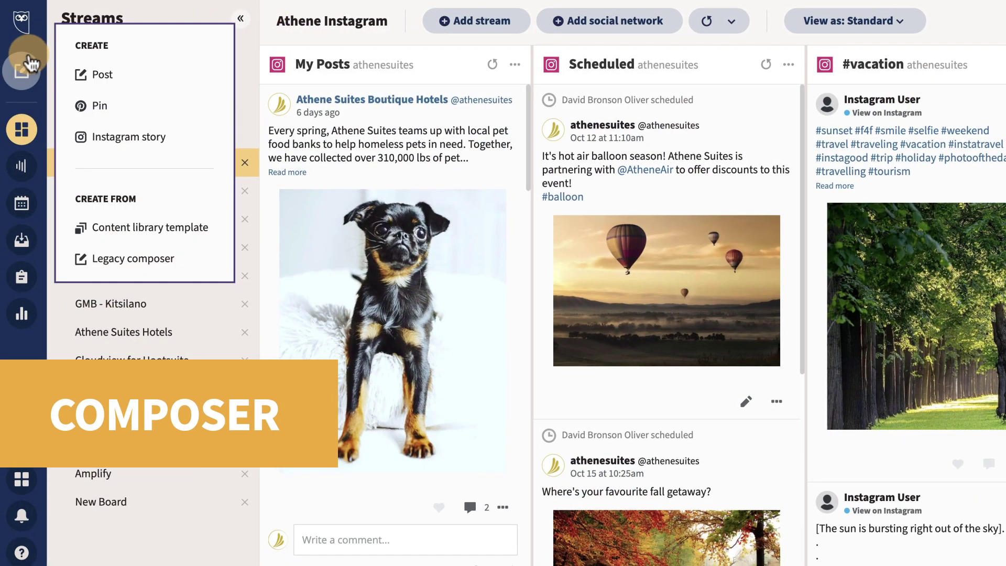
- Start a new Instagram post with the 'Can't wait to get back to the beach?… HALF PRICE' message
left_click(102, 77)
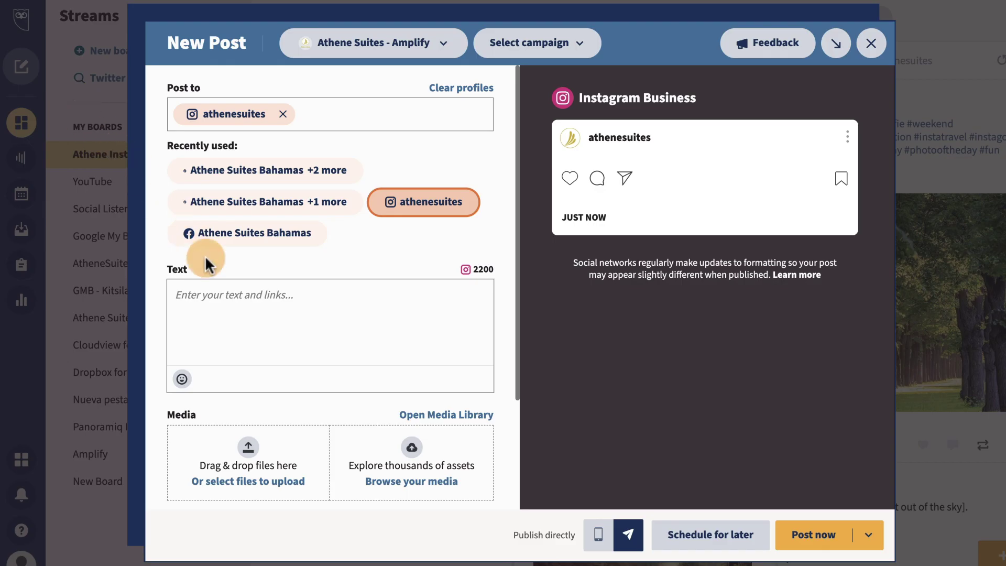
left_click(240, 304)
type("Can't wait to get back to the beach? This weekend, we're offering HALF PRICE at all of our beach destinations! #AtheneSuites #vacation")
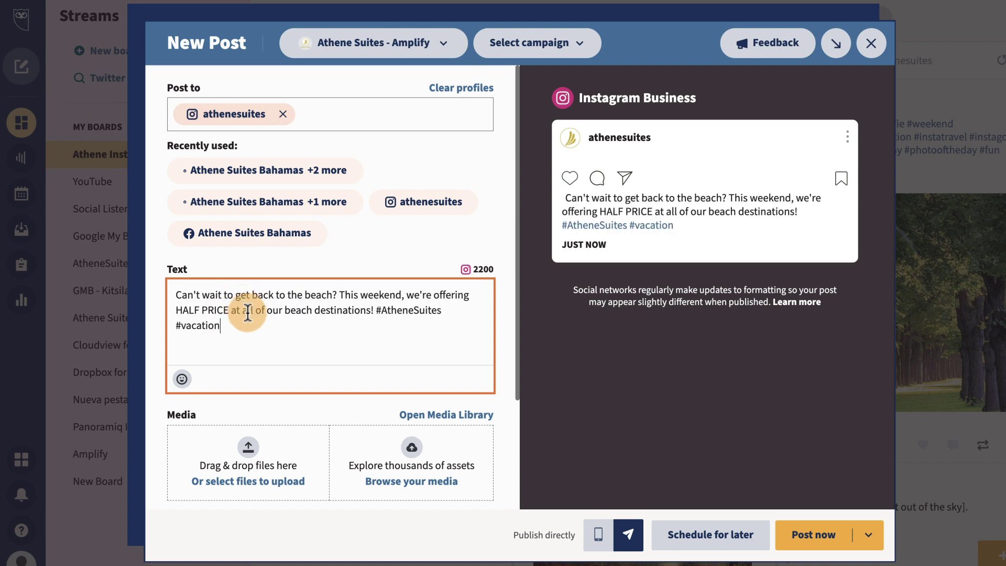
left_click(259, 340)
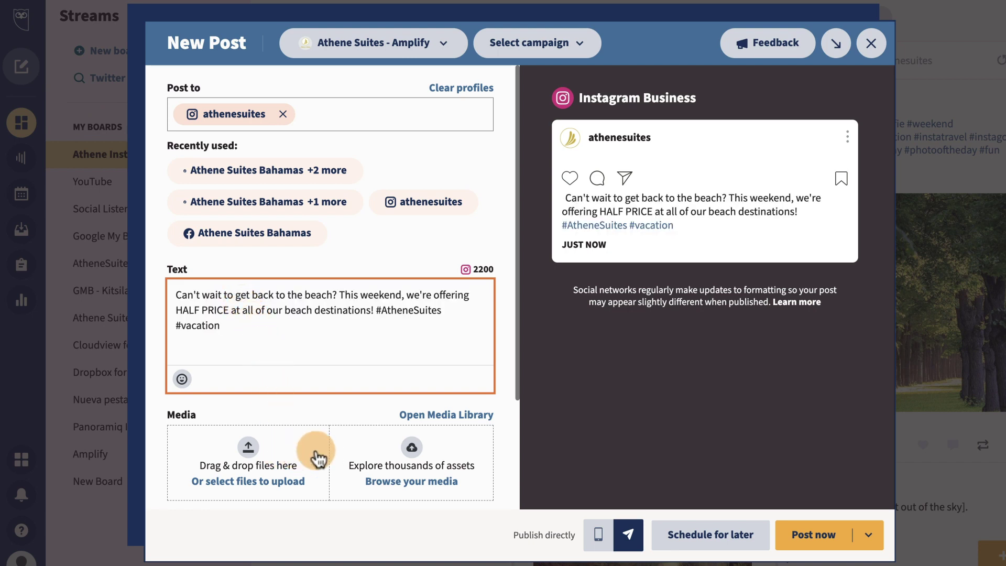
- Attach the starfish-and-shells beach photo from the Media Library's Free Images
left_click(416, 415)
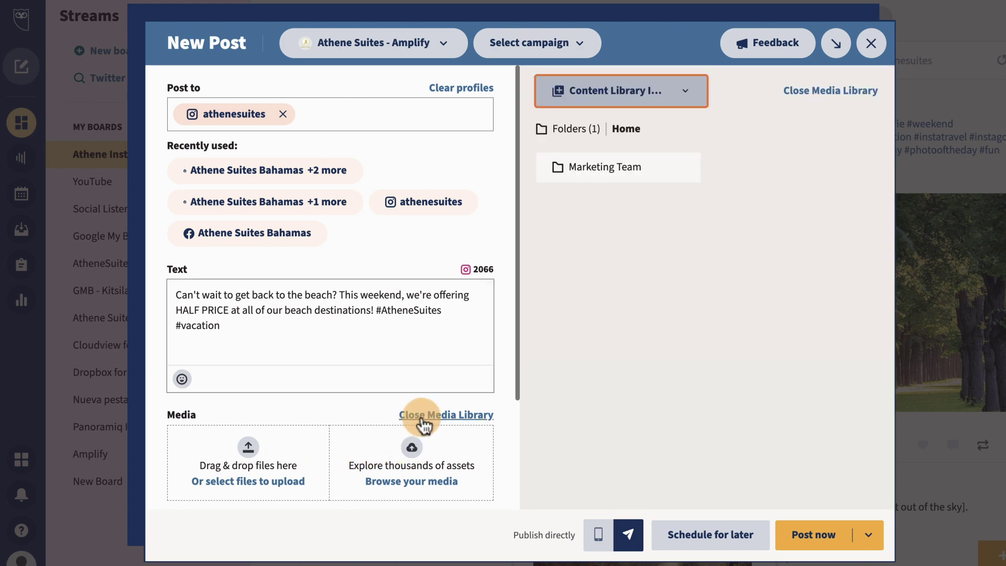
left_click(677, 107)
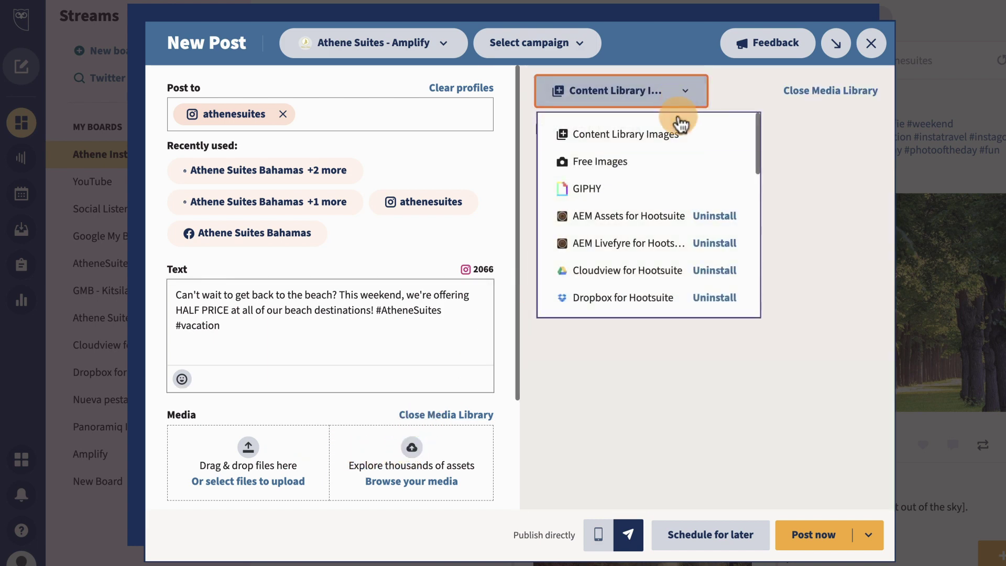
left_click(682, 163)
left_click(731, 290)
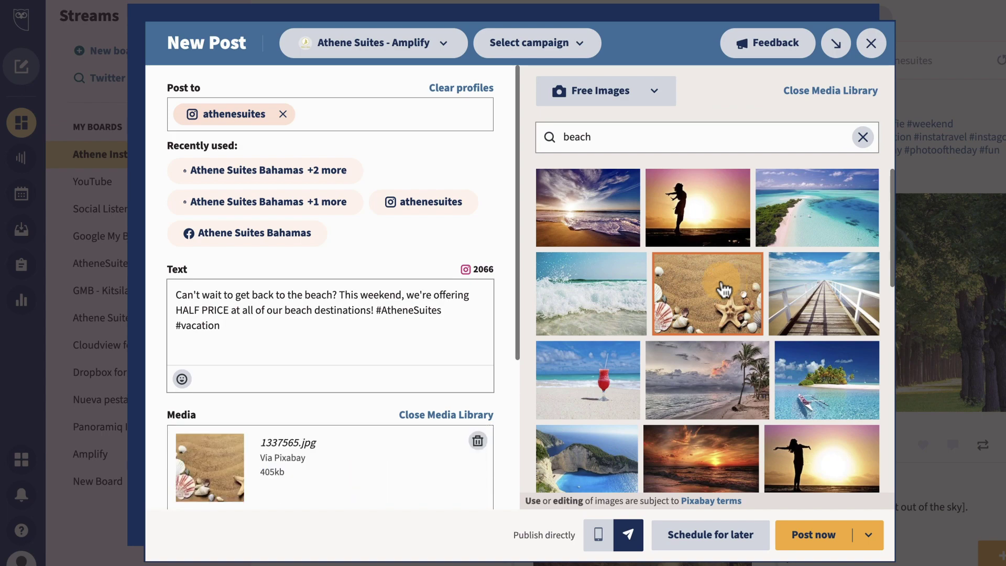
scroll(467, 346, "down", 2)
- Crop the beach photo to Square 1:1, shifted to its left side, and save it
left_click(355, 397)
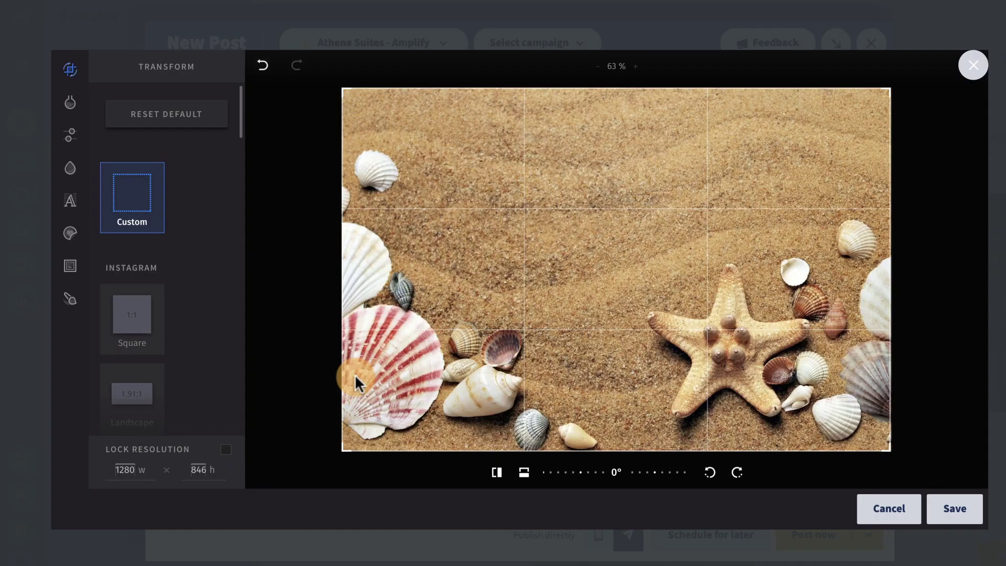
left_click(132, 314)
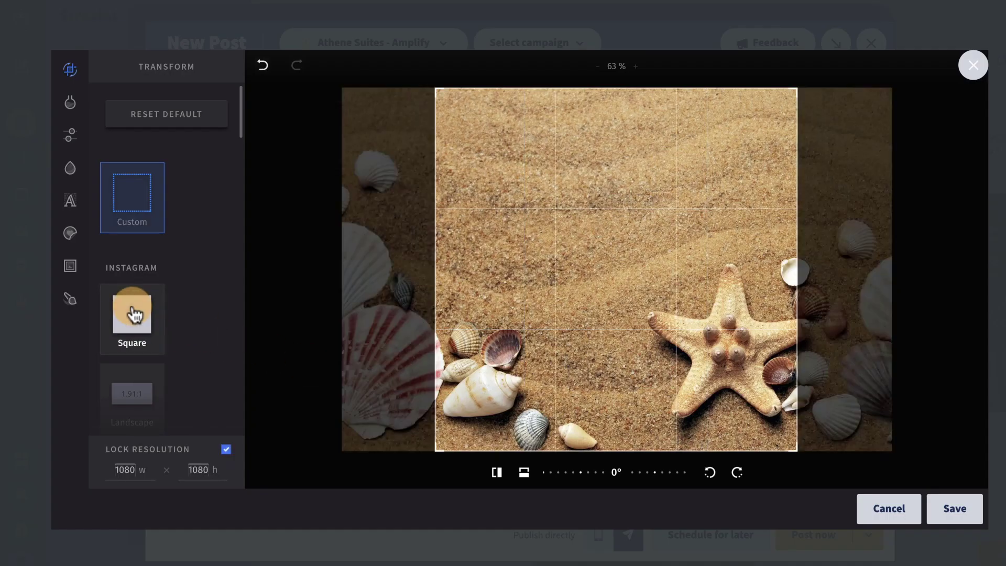
left_click_drag(562, 297, 466, 282)
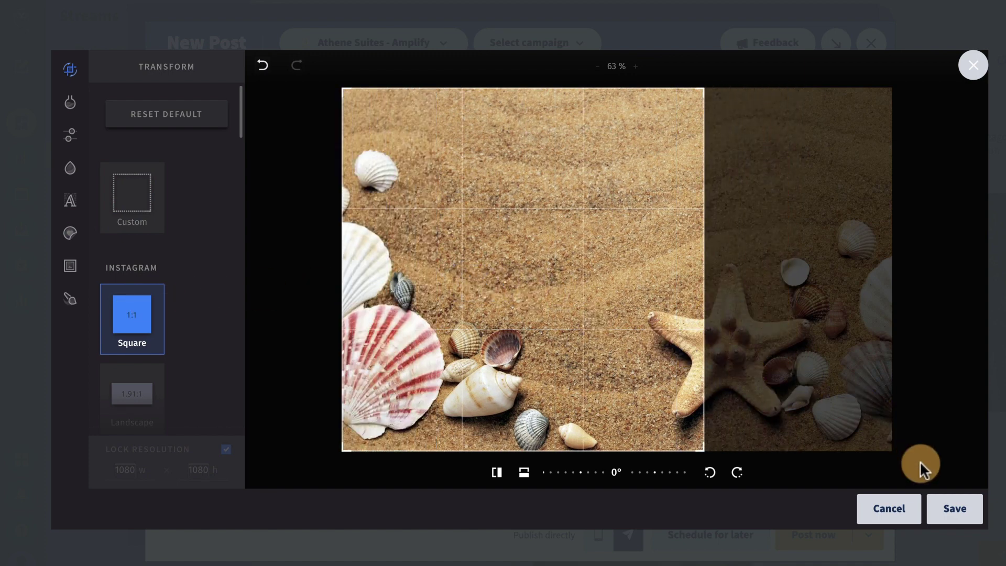
left_click(949, 516)
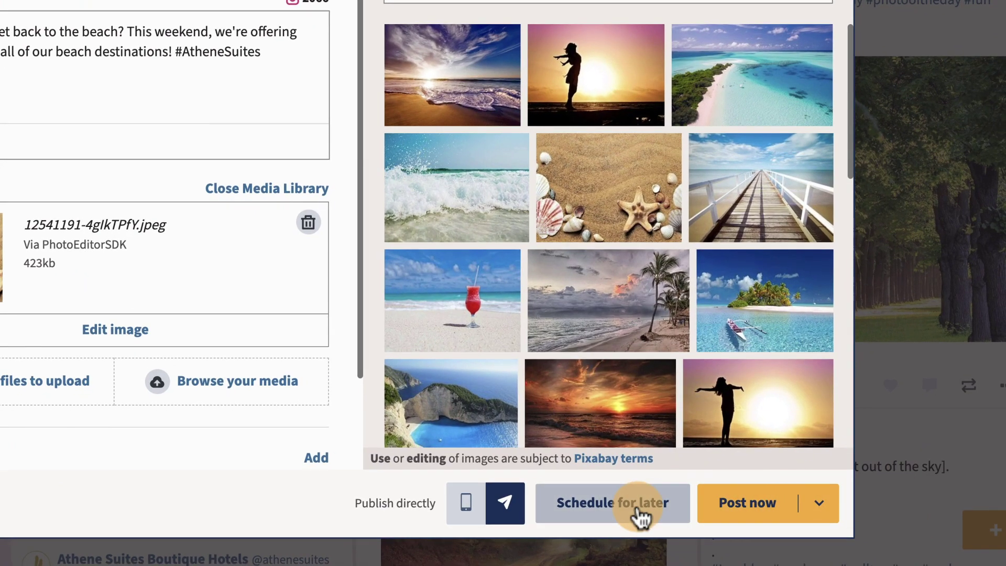
- Schedule the post for Fri, Aug 21 at 10:25AM, publishing via mobile notification
left_click(640, 515)
left_click(608, 254)
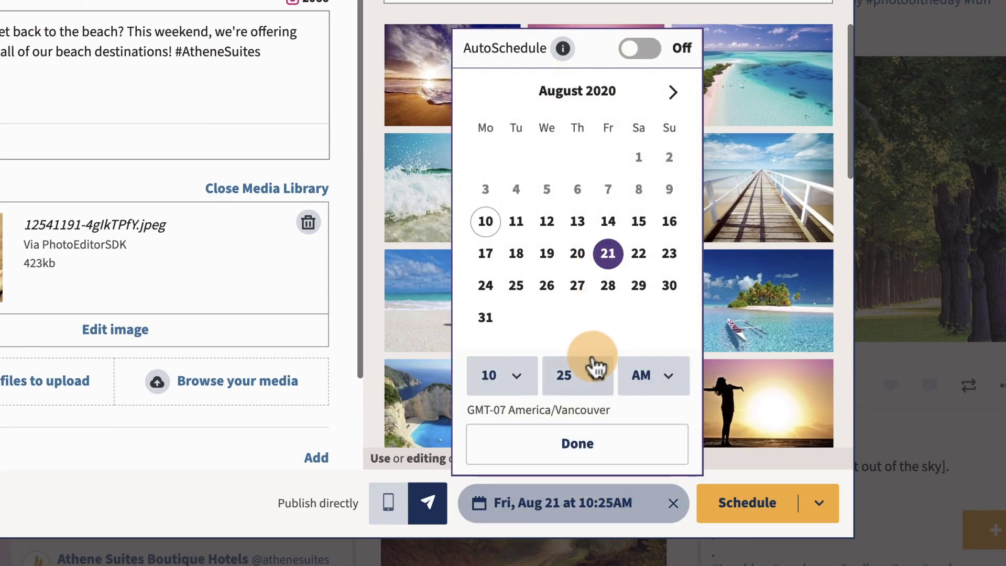
left_click(597, 449)
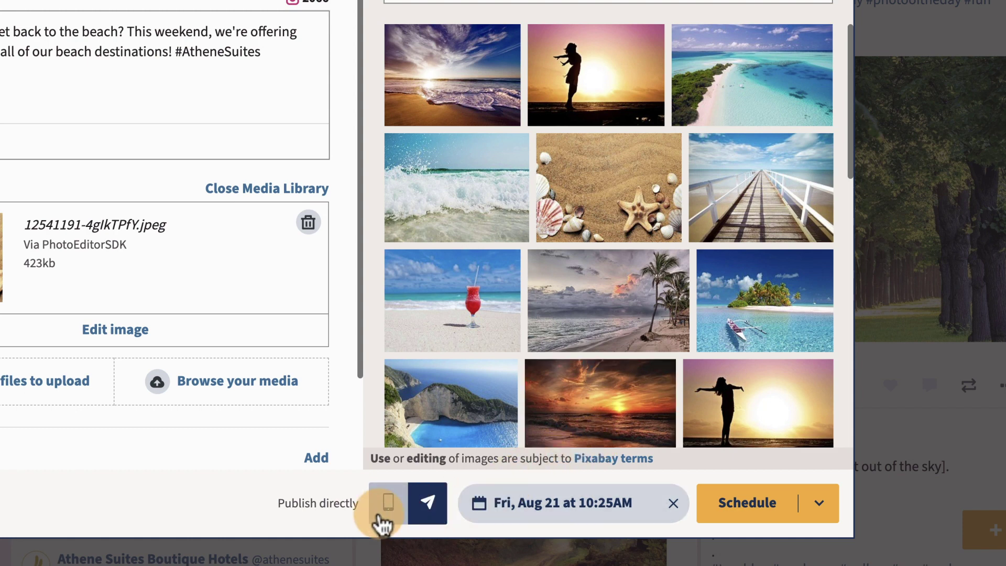
left_click(385, 520)
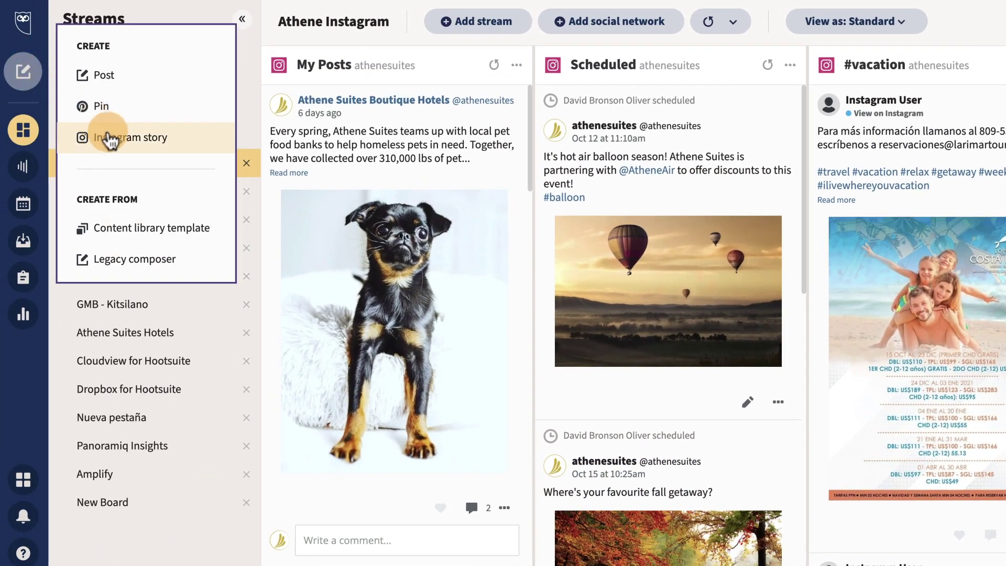
- Create a new Instagram story and preview each of its four images
left_click(112, 141)
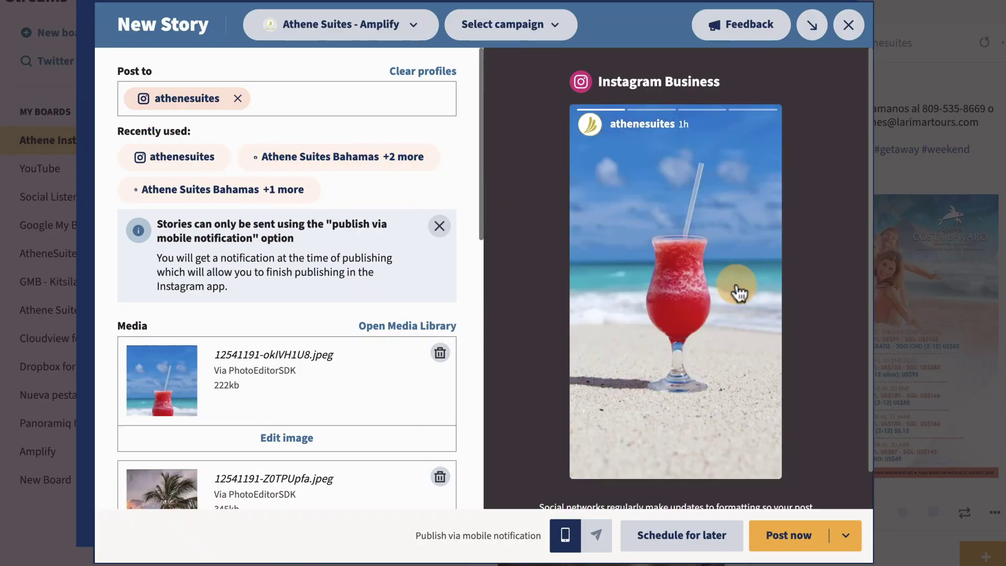
left_click(739, 292)
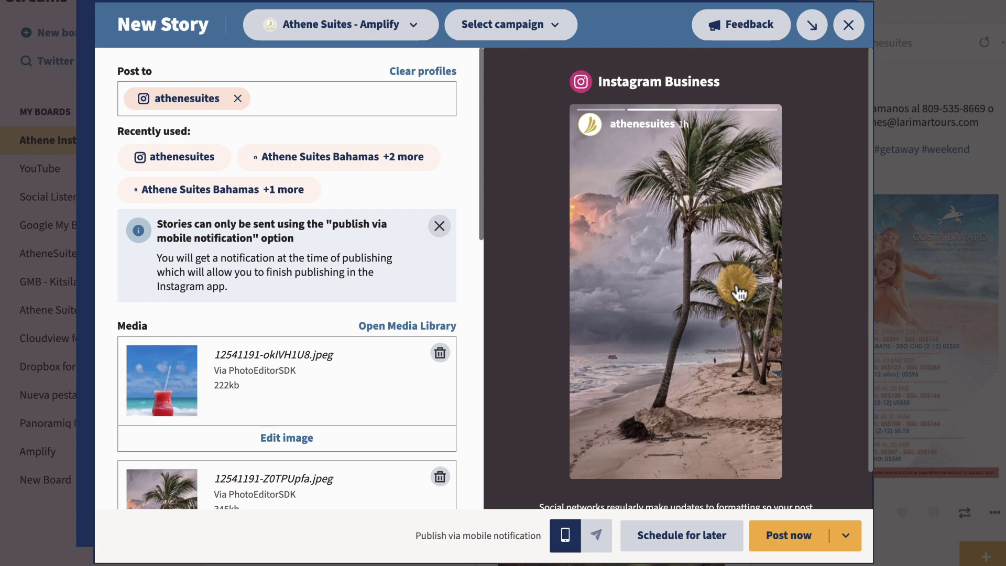
left_click(739, 293)
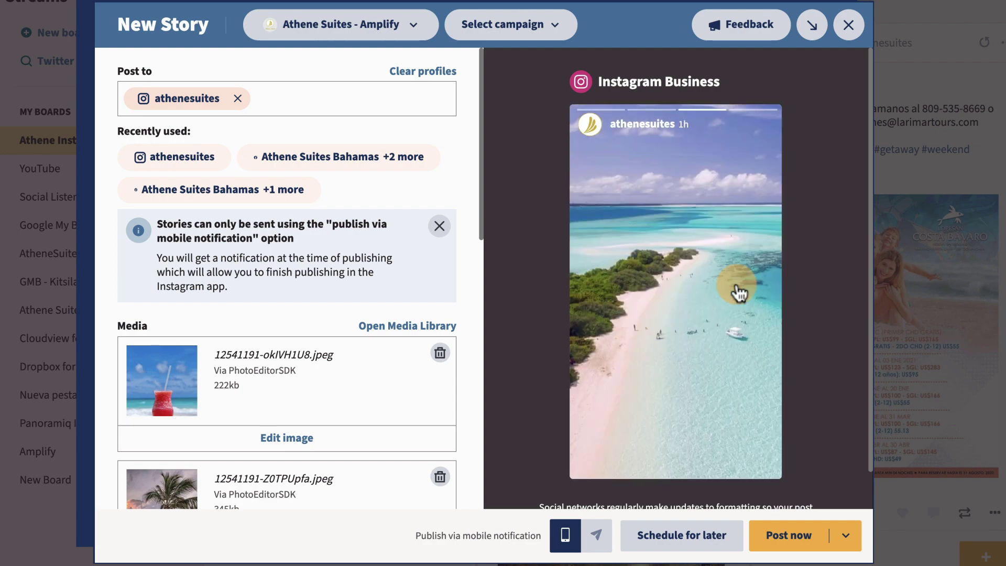
left_click(739, 292)
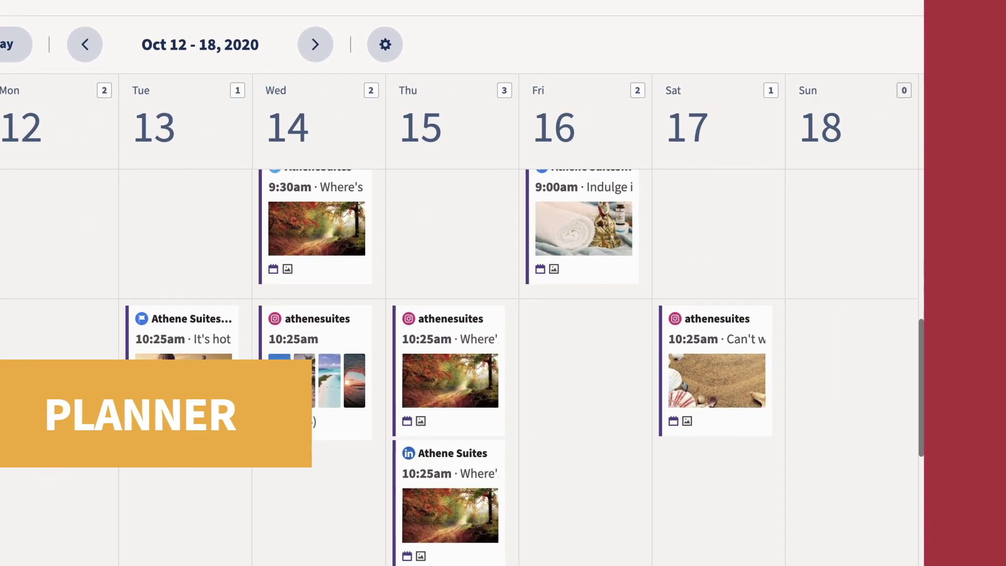
- Move the fall-getaway post from Thursday to Friday 10:10am and open its details
left_click_drag(439, 365, 564, 357)
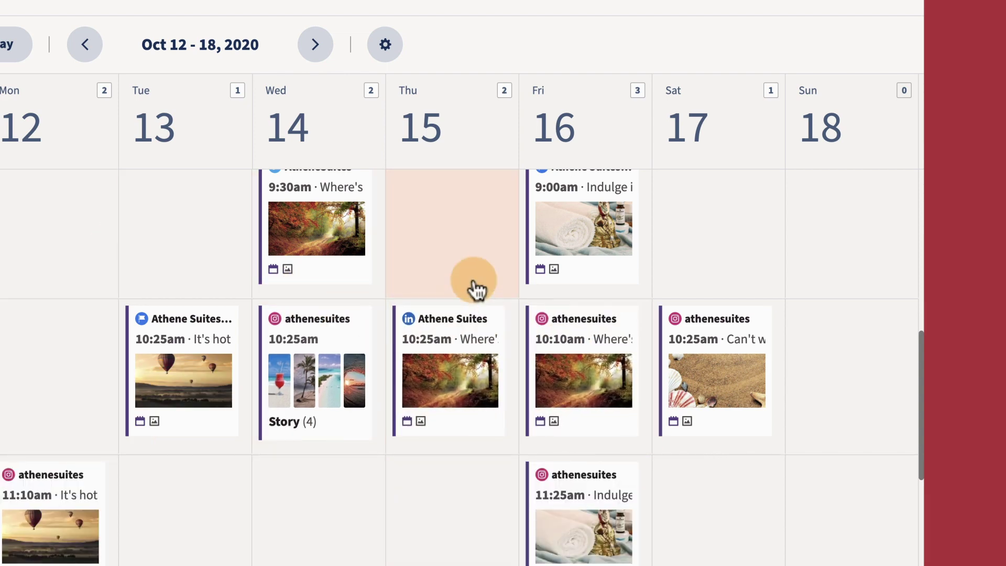
left_click(476, 288)
left_click(545, 325)
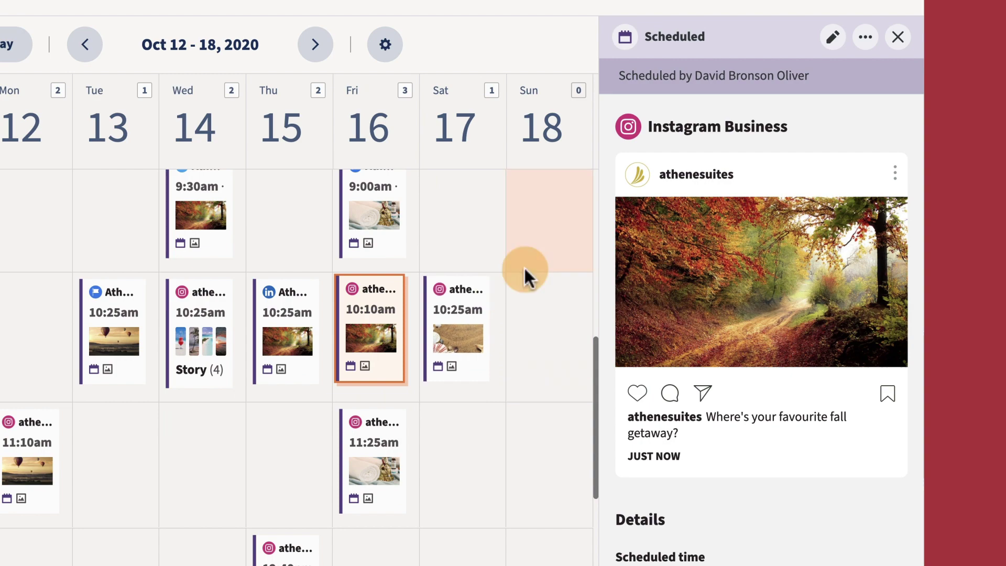
- Check the post's More options, close its details, and go back to the Aug 3–9 week
left_click(865, 37)
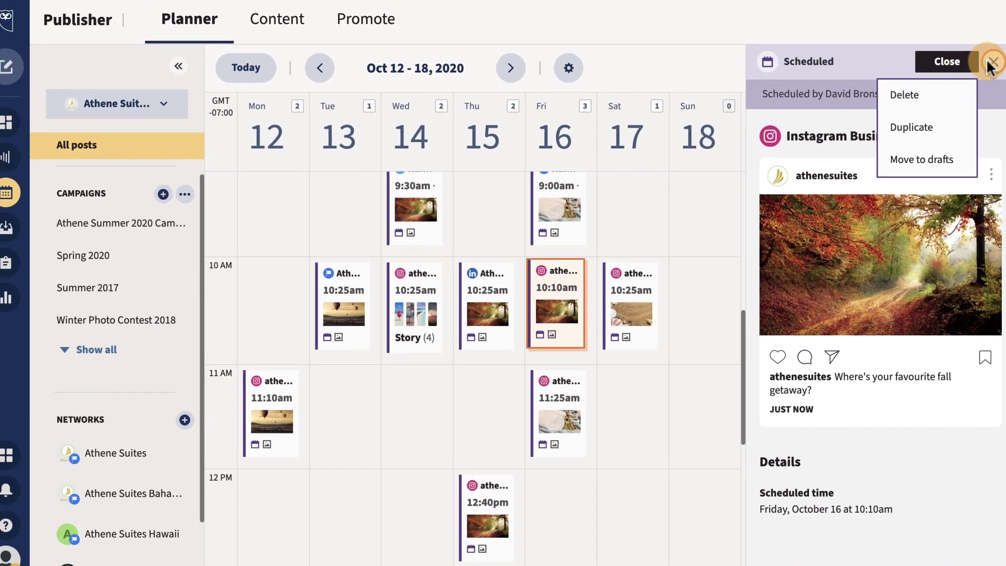
left_click(935, 46)
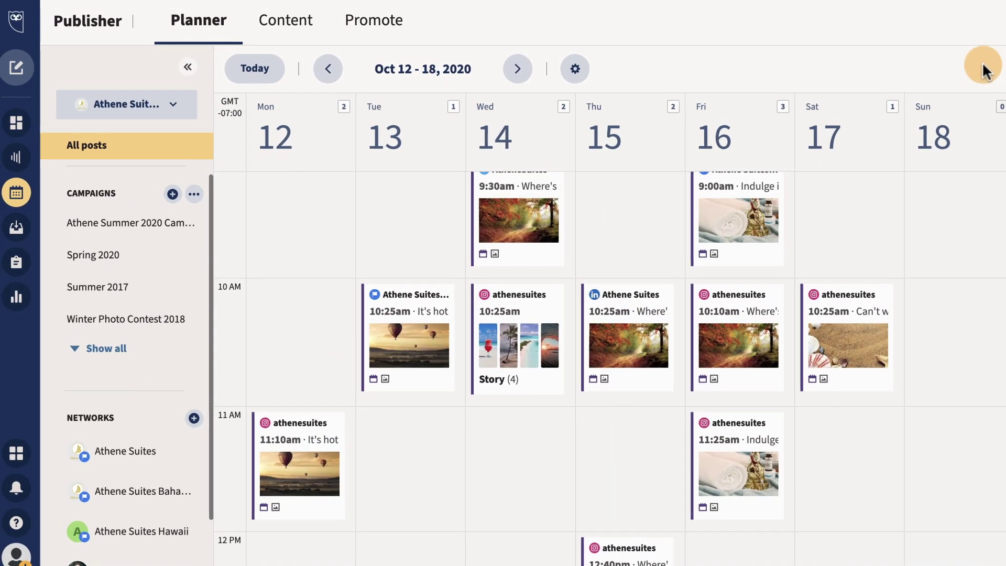
left_click(330, 69)
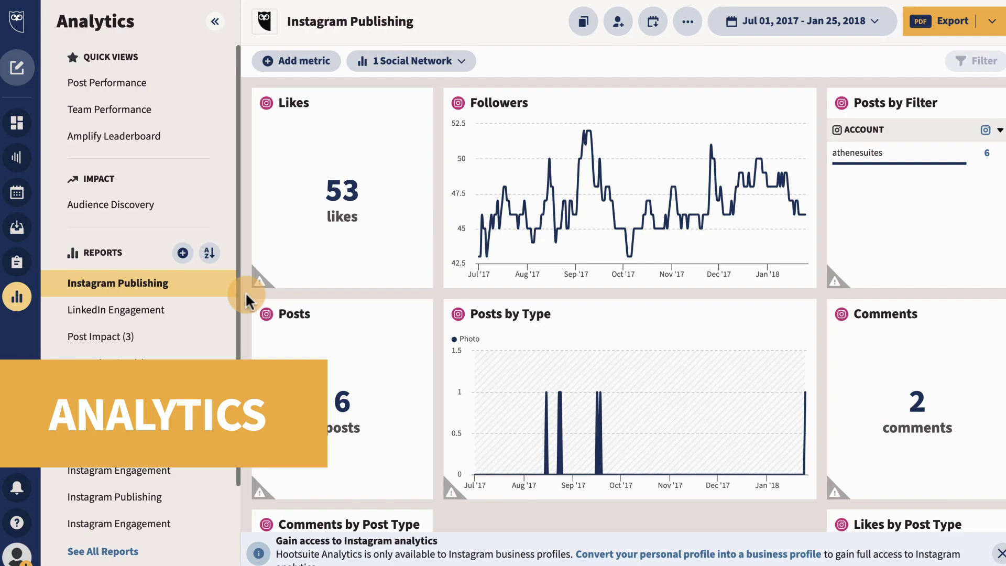
- Browse the report templates, then drag Instagram Publishing's Comments card up beside Followers
left_click(183, 254)
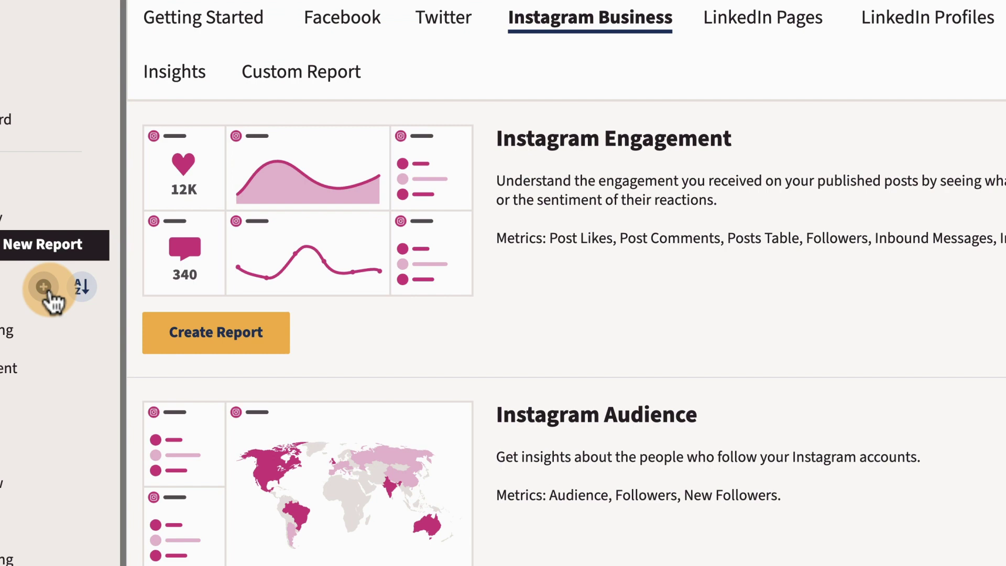
left_click(52, 328)
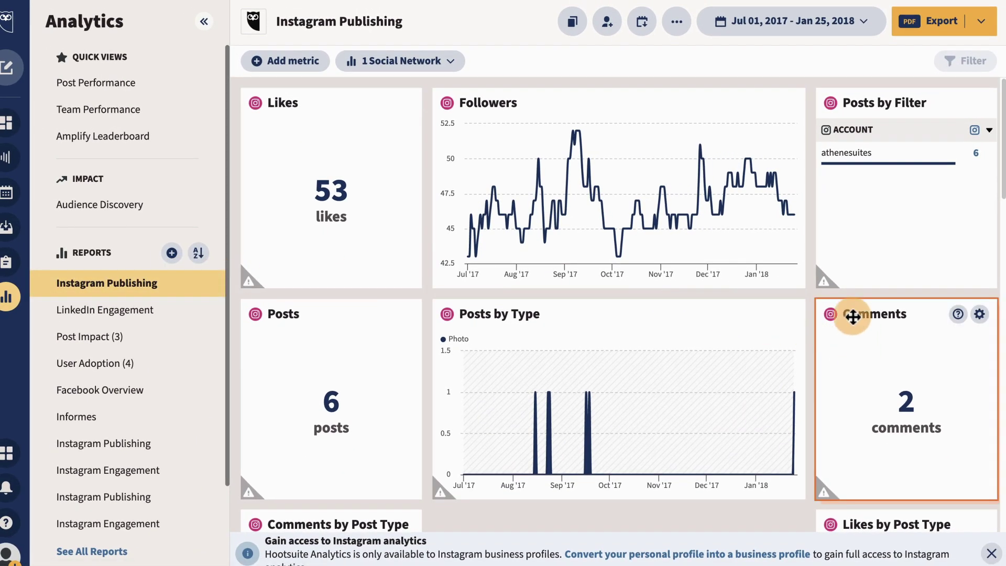
left_click_drag(853, 314, 860, 101)
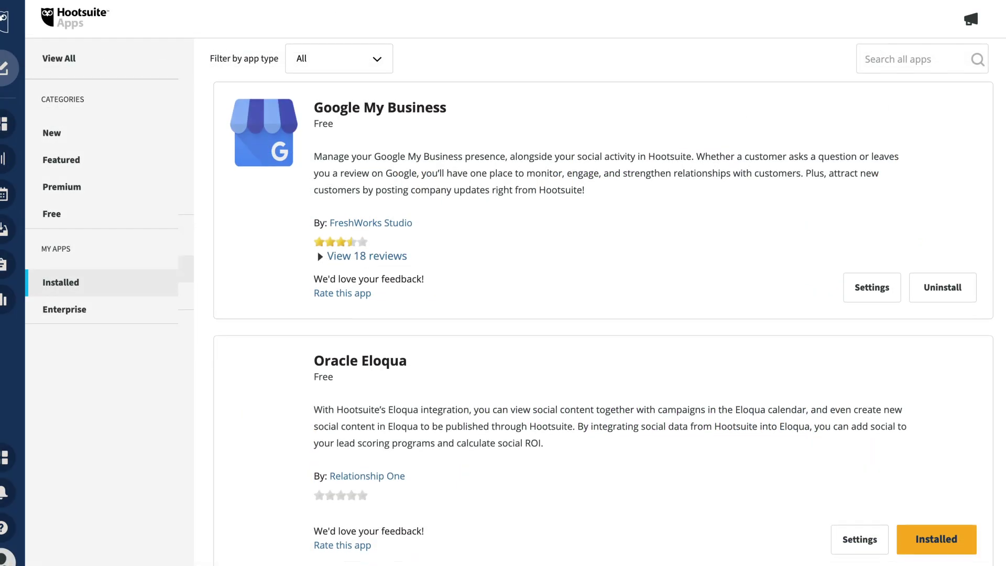
- View athenesuites' Panoramiq Posts stats, then the full report showing 79 followers and 19 impressions
scroll(585, 324, "down", 9)
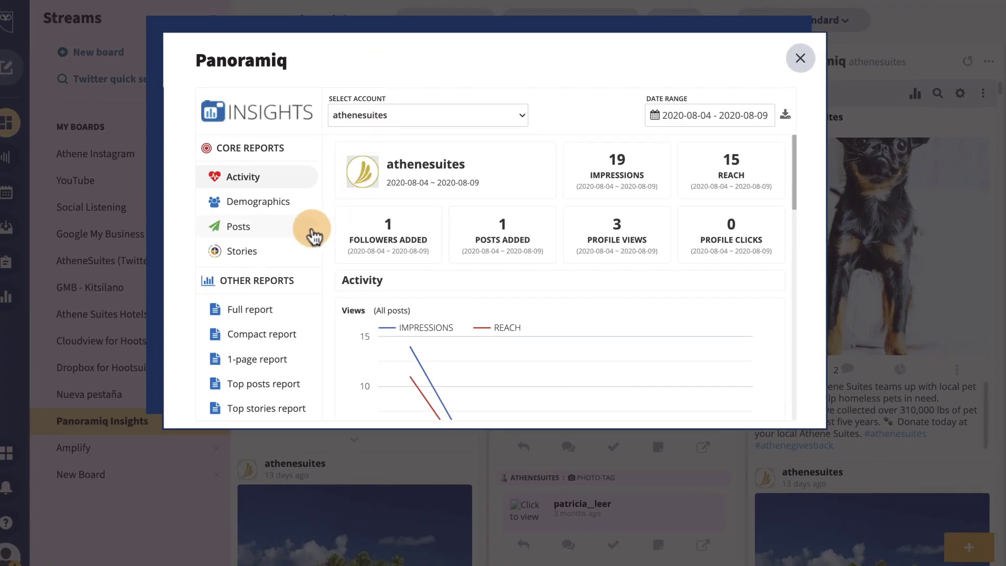
left_click(312, 236)
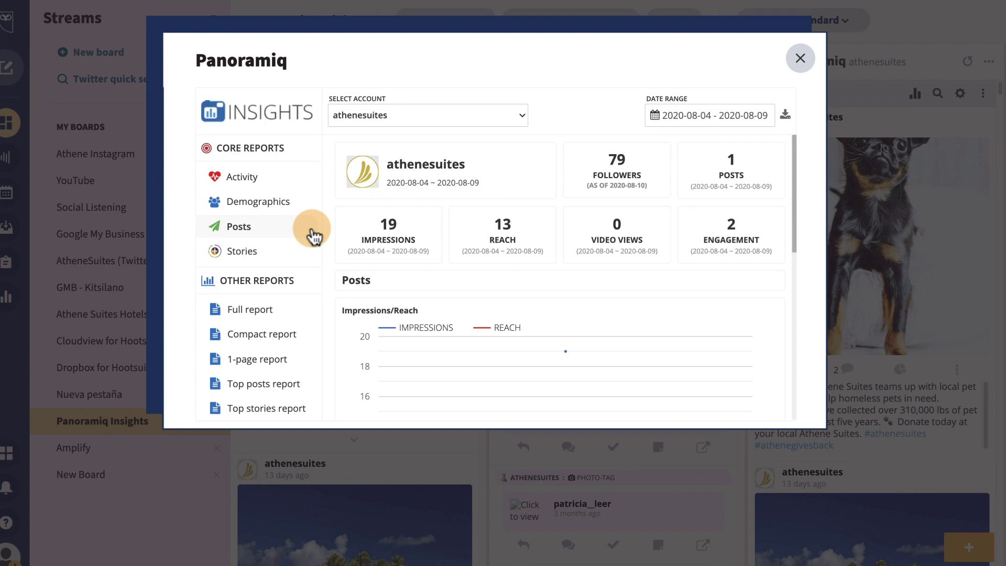
left_click(295, 314)
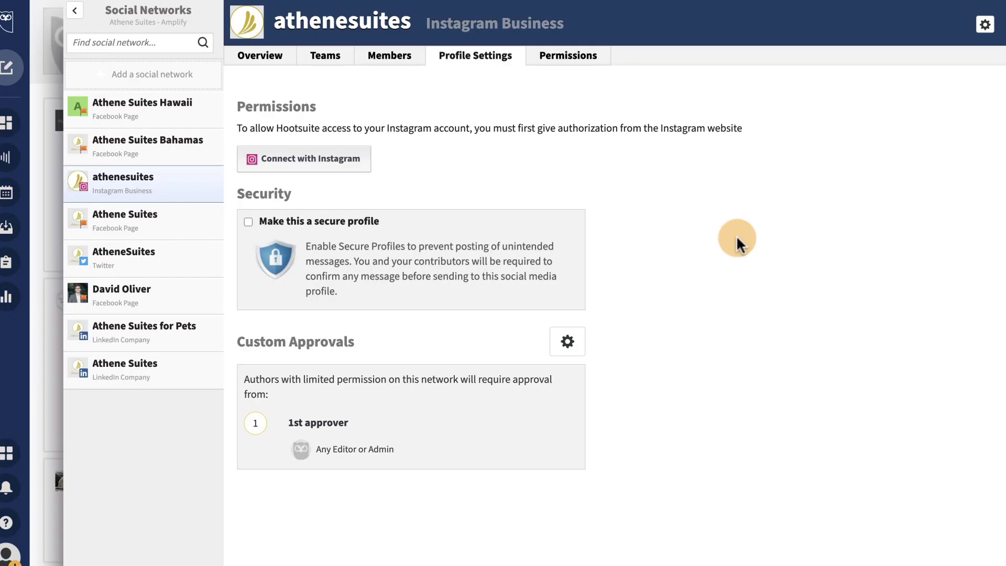
- Edit the athenesuites custom approval from its gear menu, picking Any Editor or Admin as first approver
left_click(573, 344)
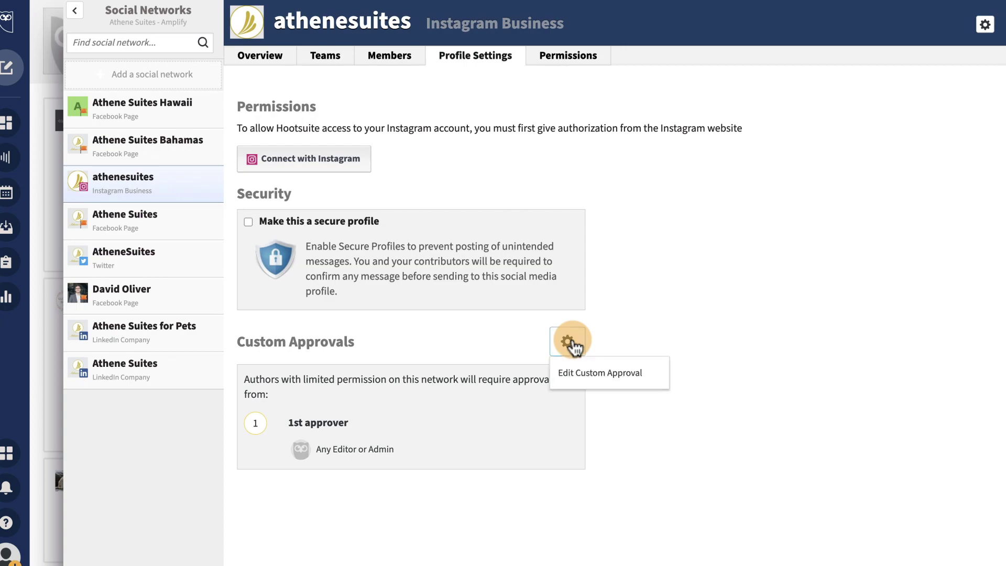
left_click(595, 373)
left_click(531, 241)
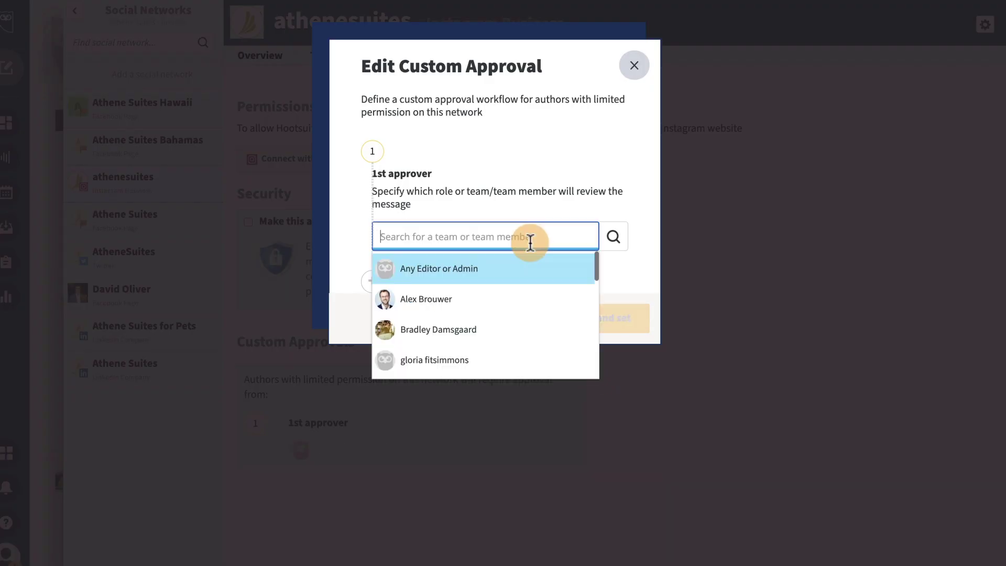
left_click(537, 274)
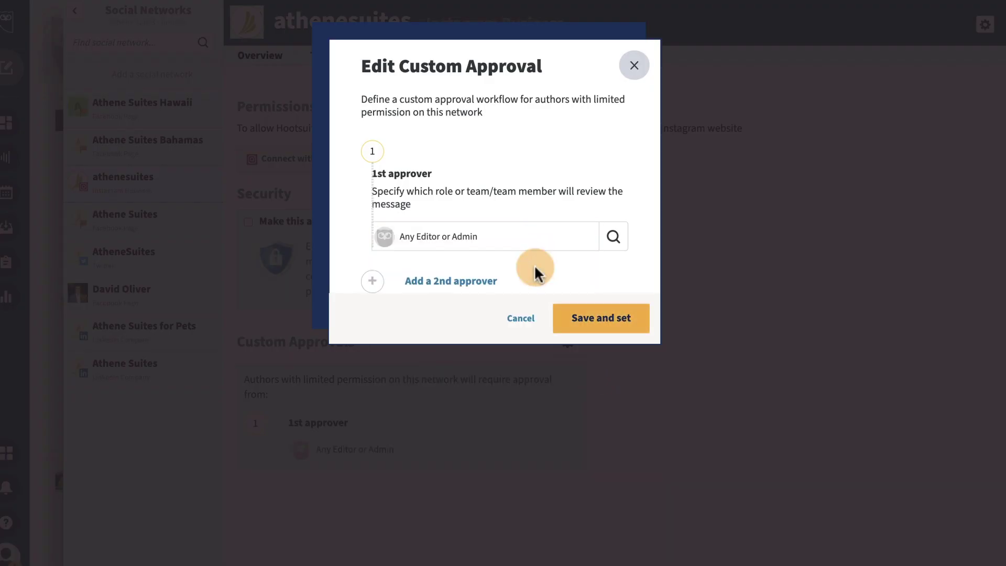